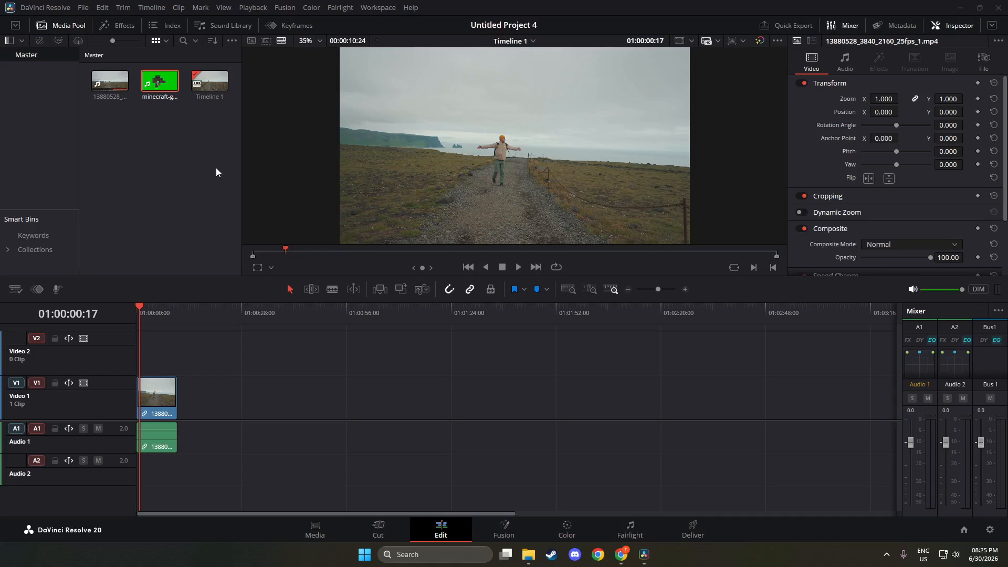
- Browse the effects toolbox to examine the available dissolve, iris, shape, wipe and Fusion transitions
click(125, 25)
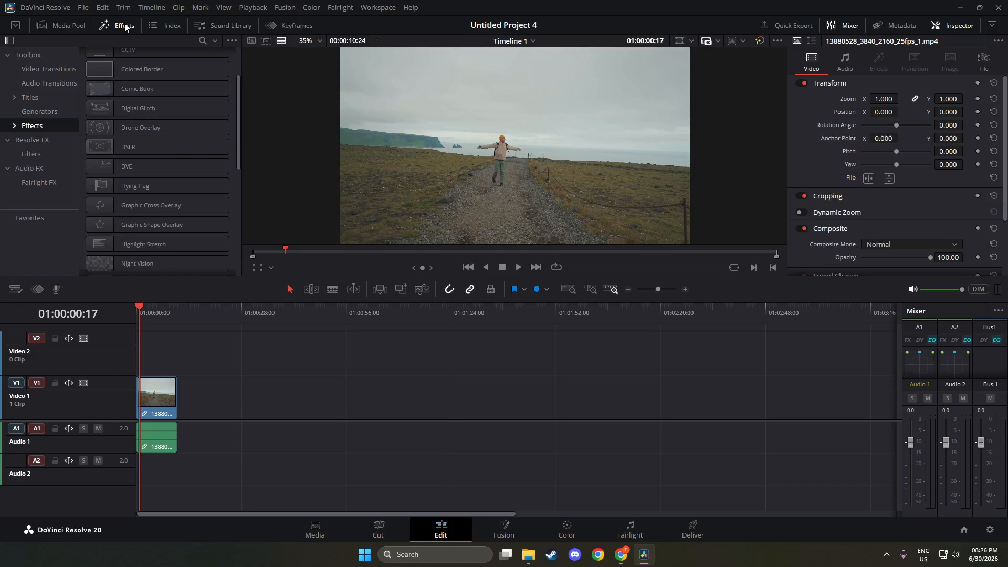
click(37, 94)
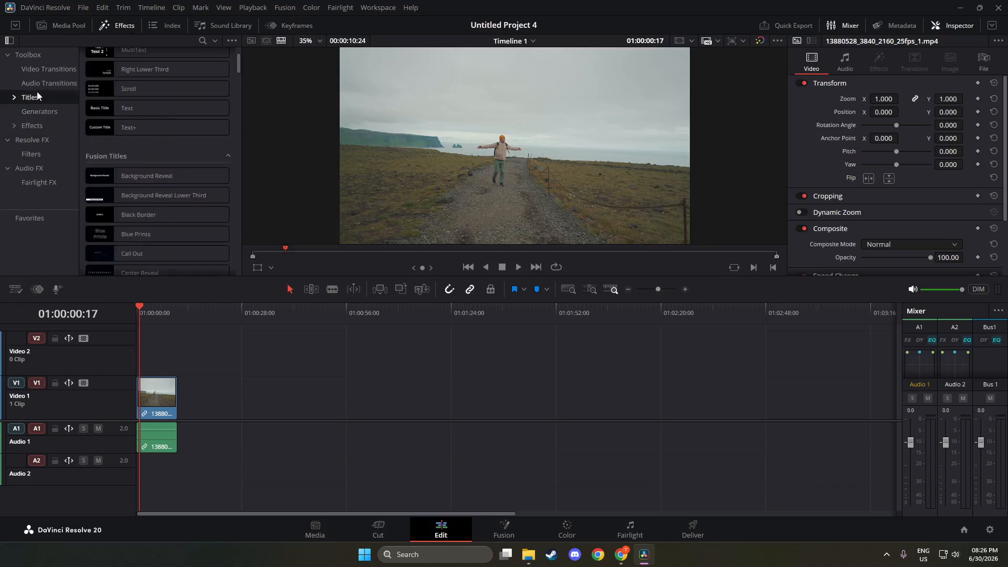
click(40, 55)
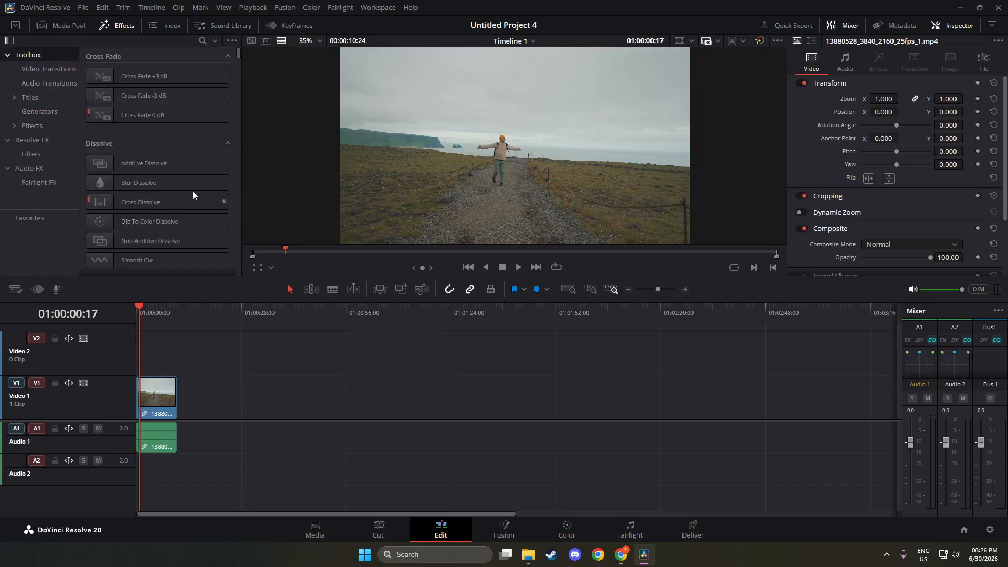
scroll(201, 140, down, 2)
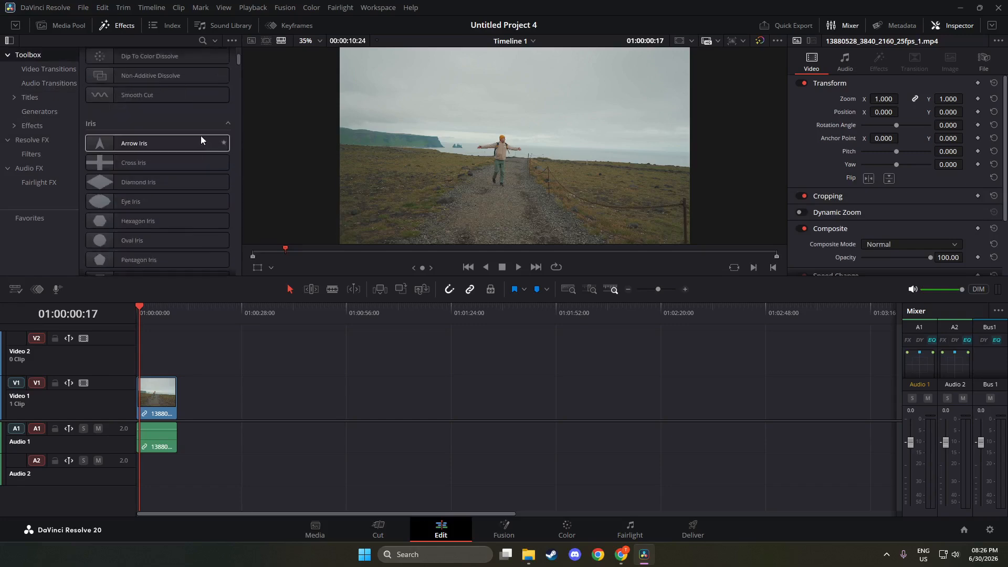
scroll(197, 143, down, 5)
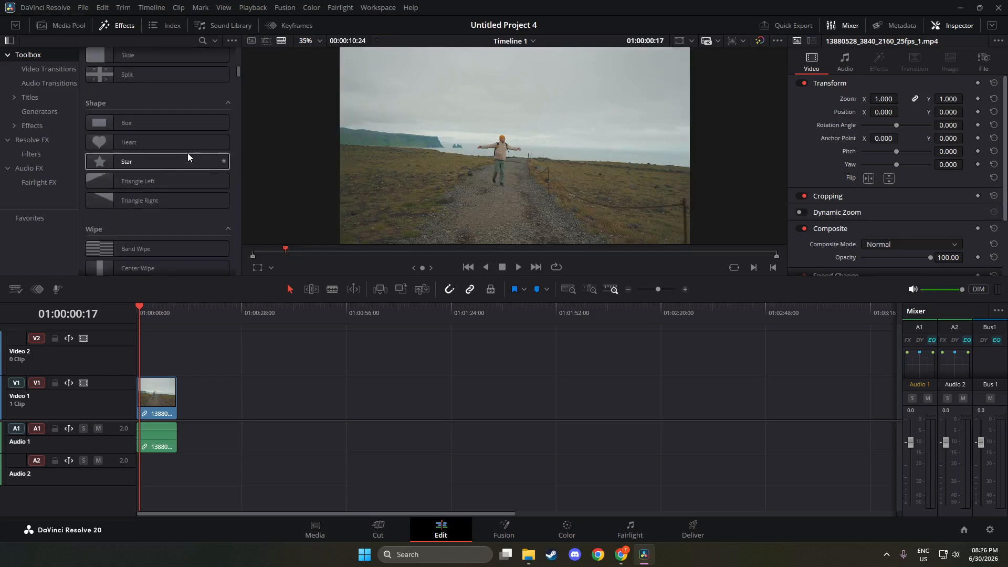
scroll(188, 155, down, 5)
scroll(147, 194, down, 3)
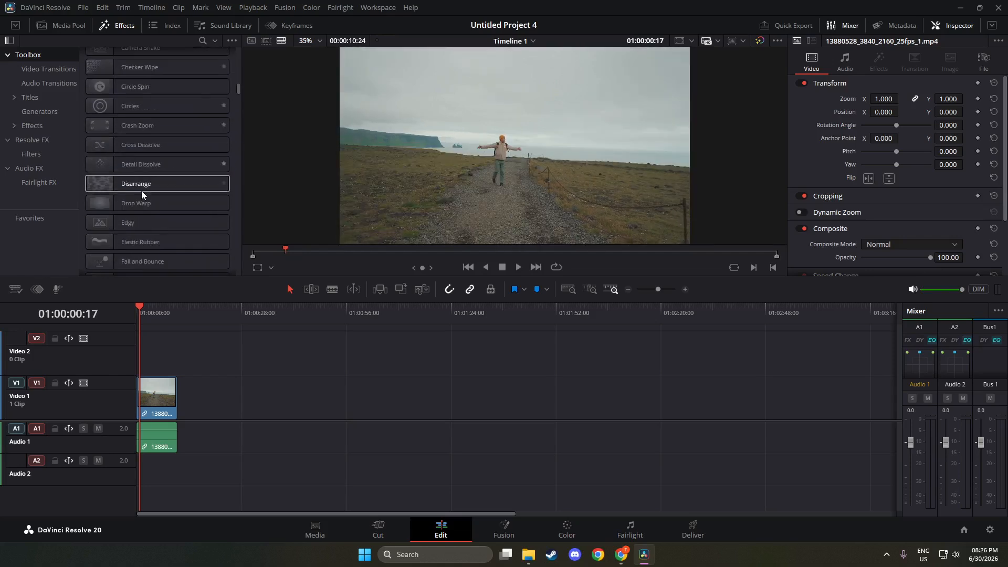
scroll(138, 189, down, 3)
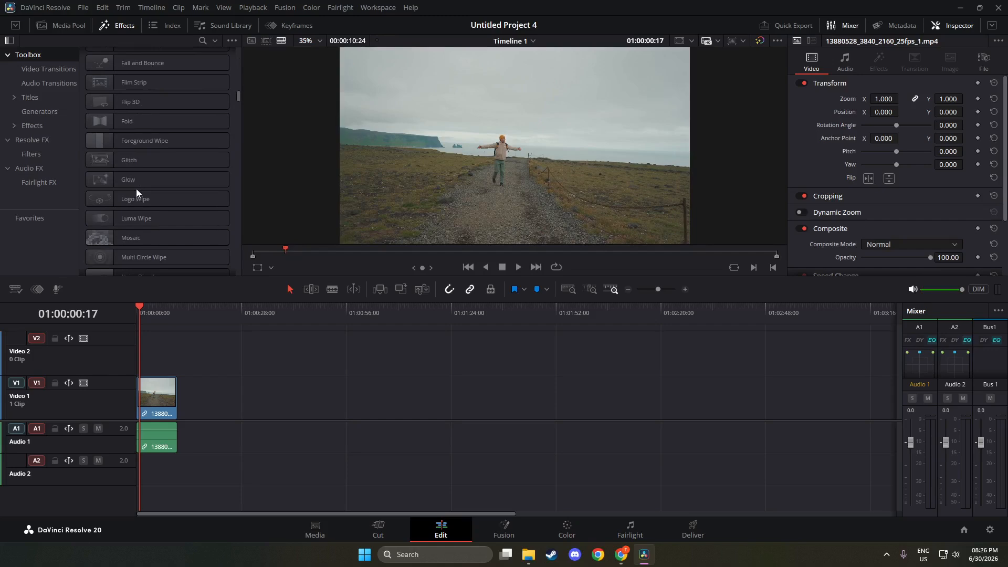
scroll(137, 188, down, 3)
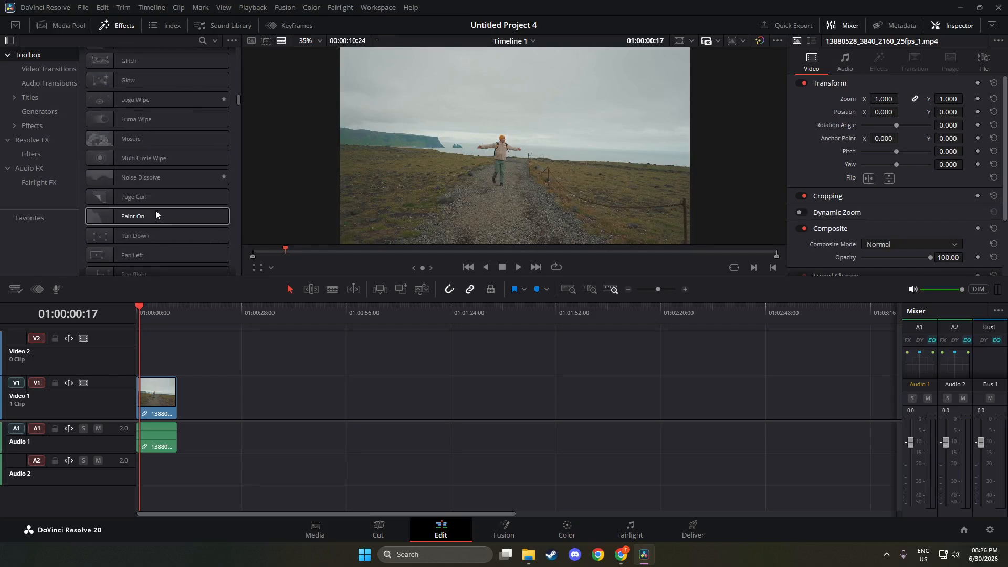
- Find the Text+ title among the title effects and place it on Video 2 above the start of the clip
click(46, 100)
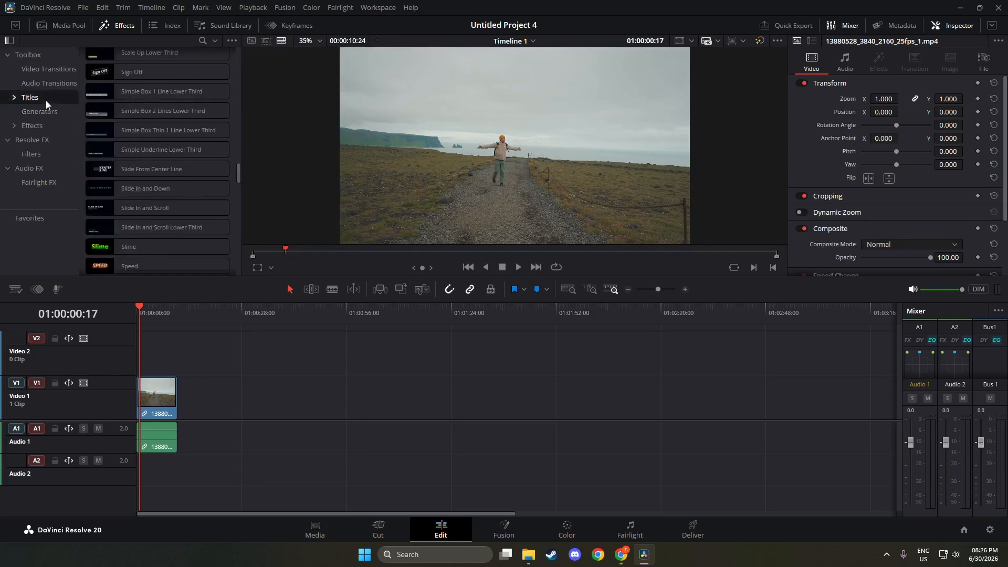
scroll(187, 174, down, 4)
scroll(178, 158, up, 15)
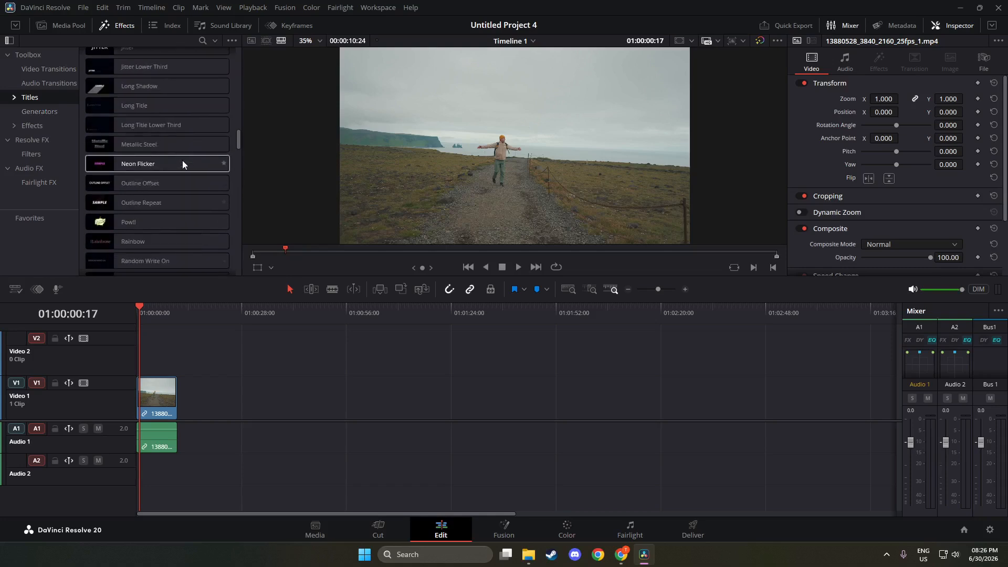
scroll(169, 146, up, 3)
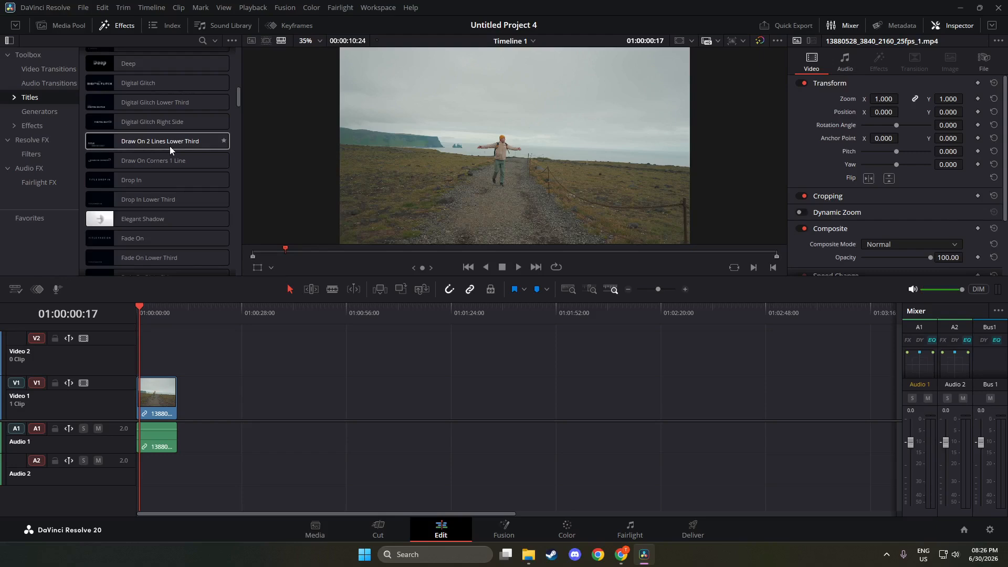
scroll(169, 146, down, 10)
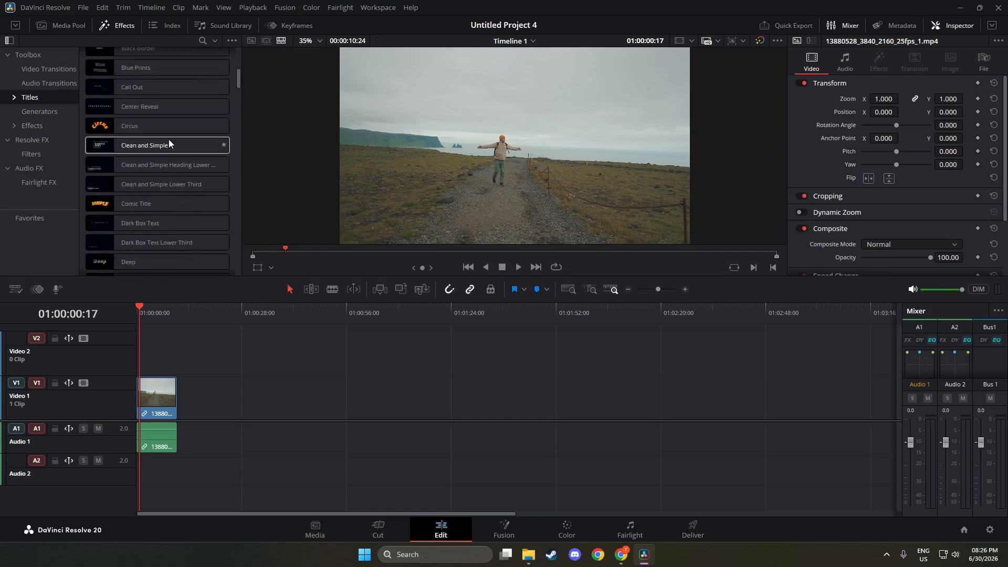
scroll(155, 194, down, 1)
scroll(156, 195, up, 3)
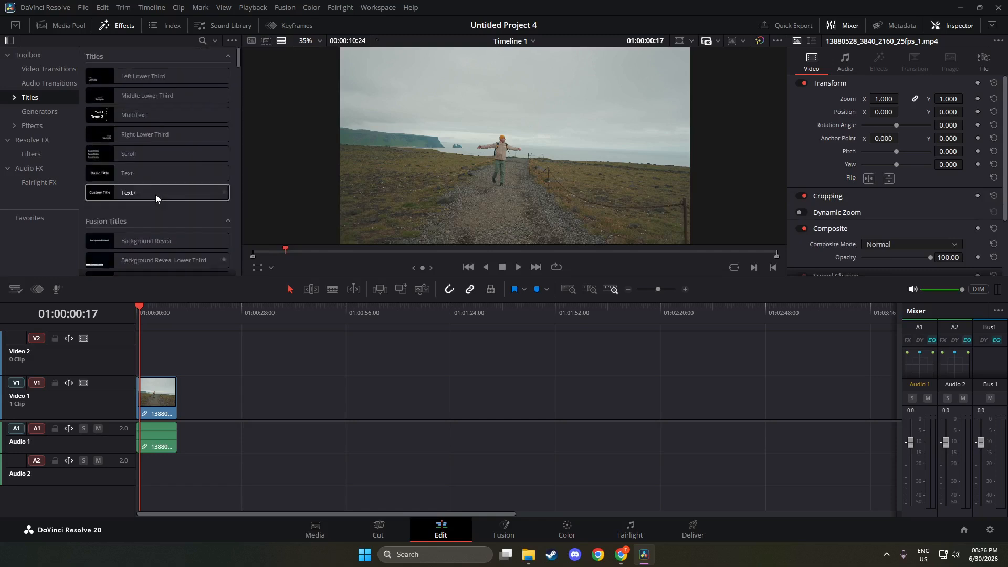
scroll(155, 196, down, 4)
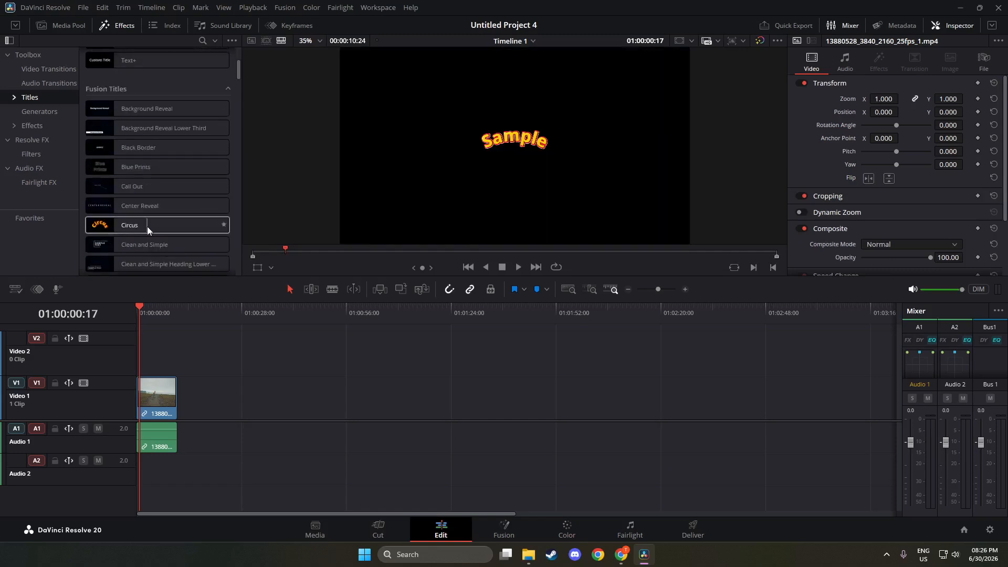
scroll(147, 225, up, 3)
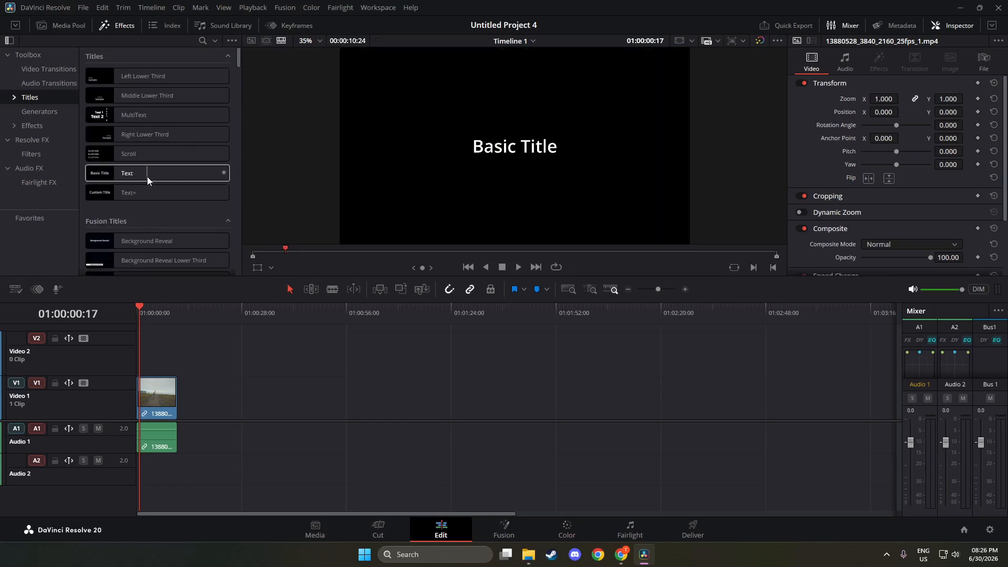
scroll(158, 174, down, 1)
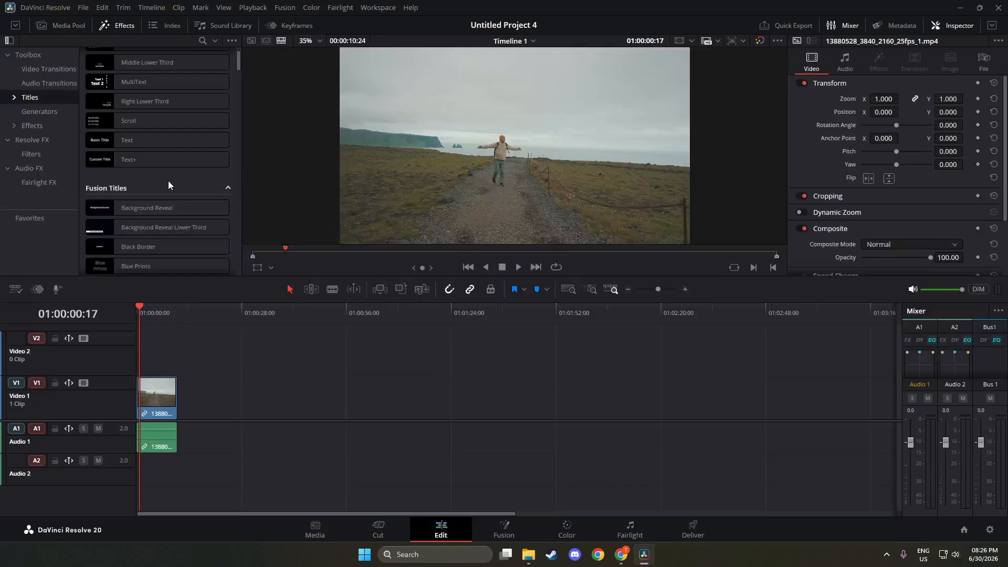
scroll(171, 193, down, 2)
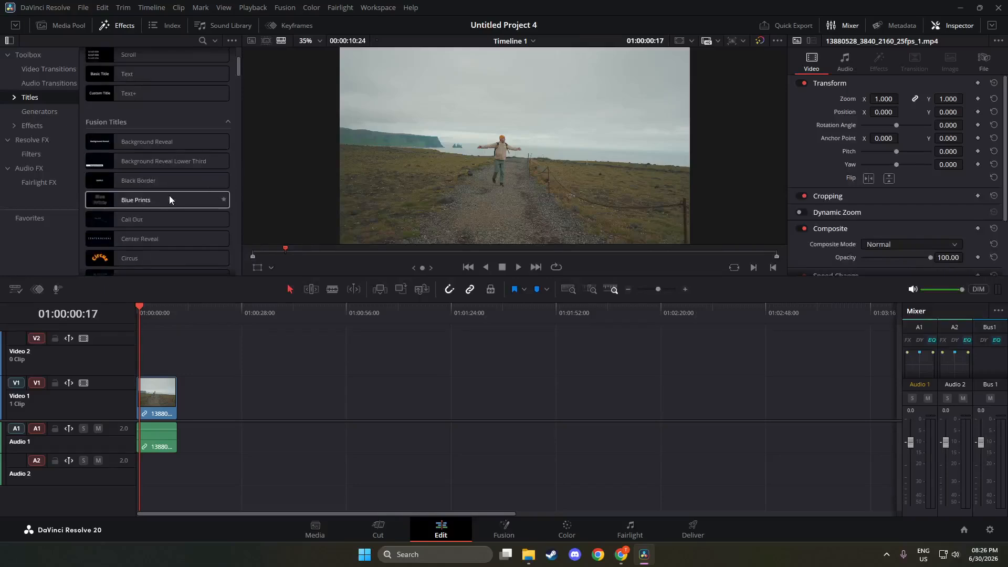
scroll(168, 194, up, 3)
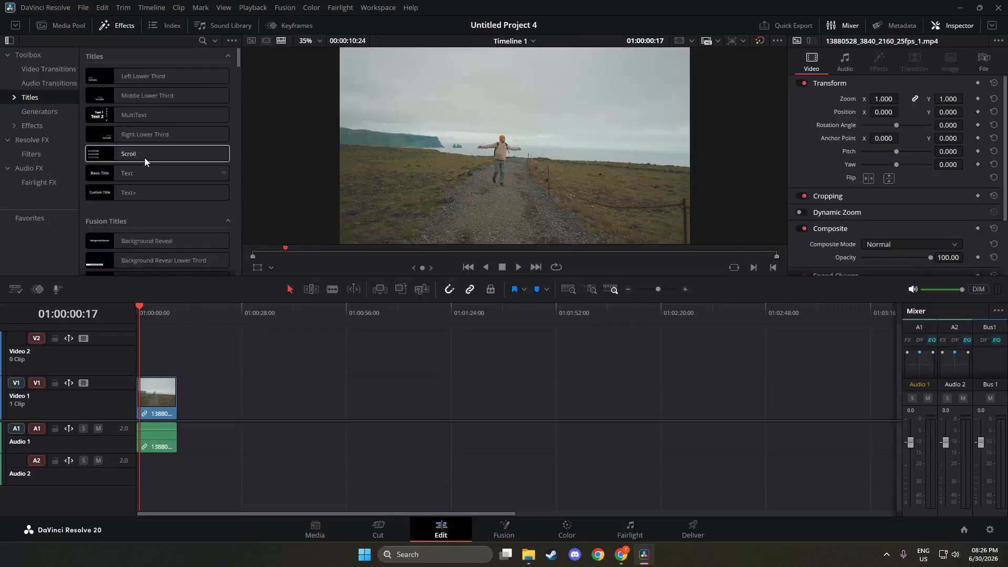
drag(132, 191, 144, 360)
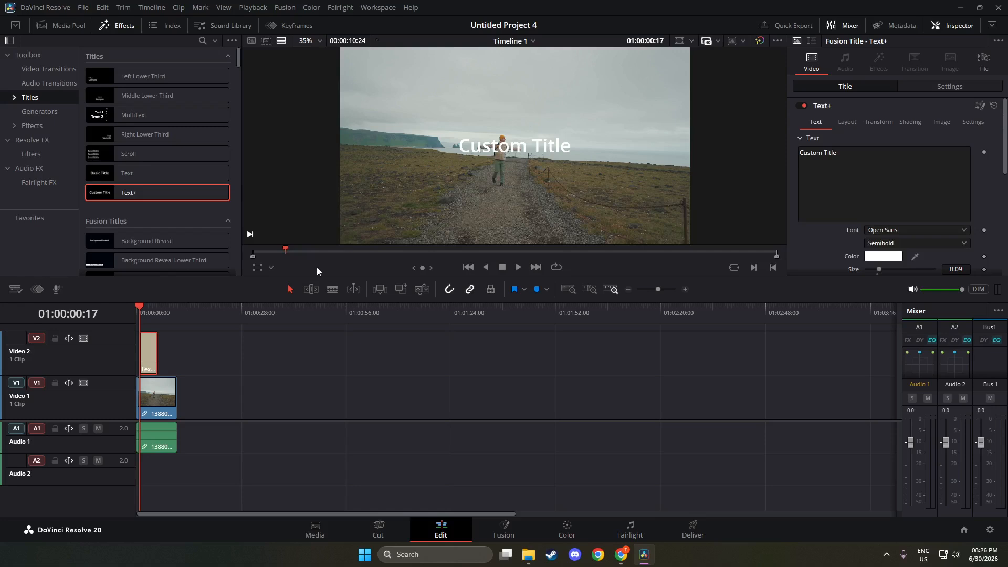
- Review the Text+ title's text settings and change its layout type from Point to Text Box
scroll(887, 191, down, 3)
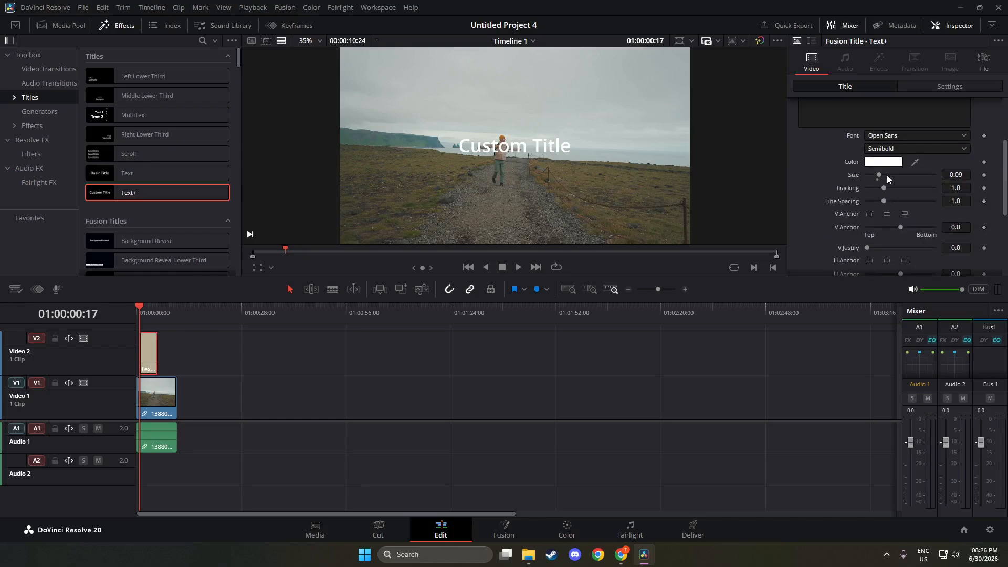
scroll(882, 181, down, 2)
scroll(876, 192, down, 2)
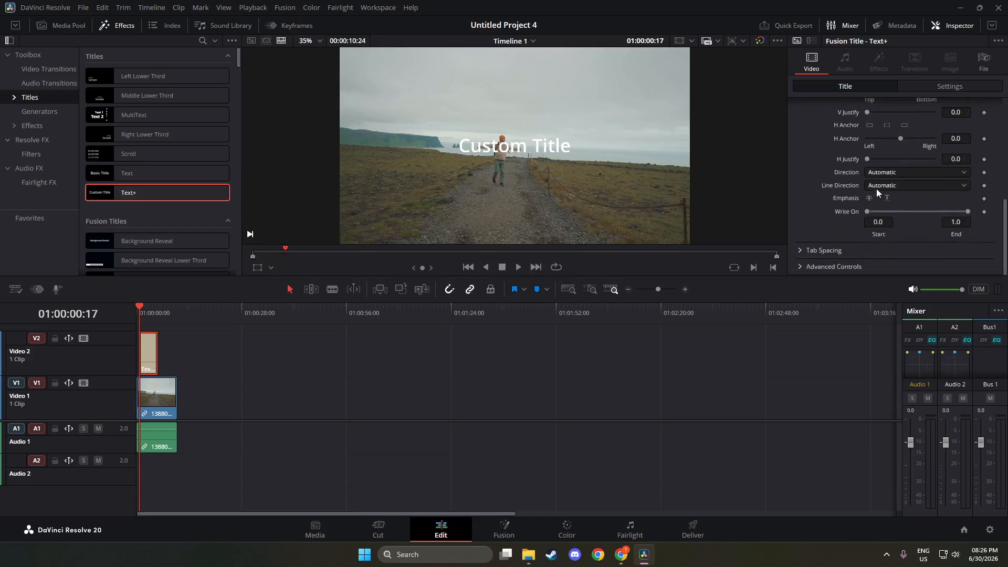
scroll(882, 190, up, 5)
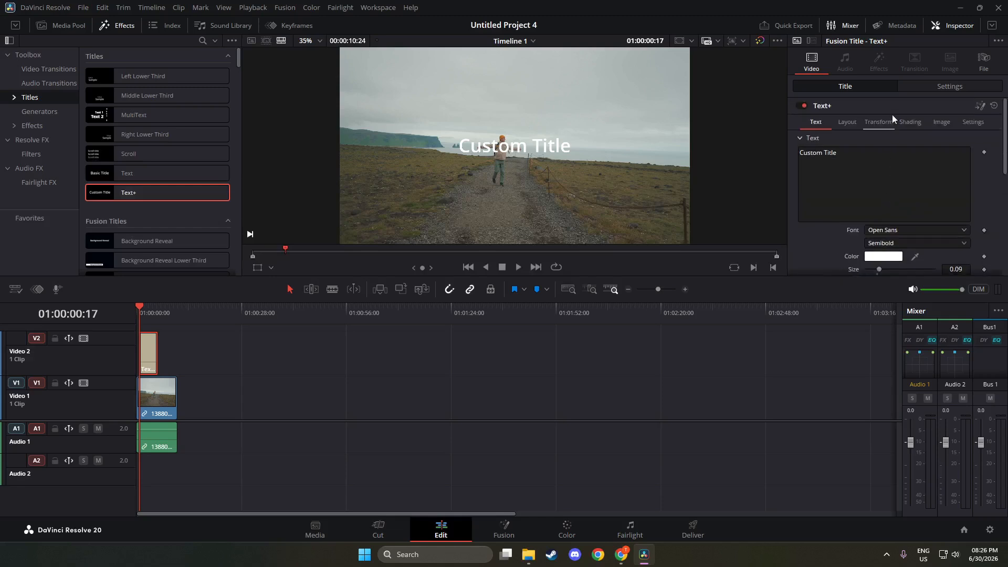
click(848, 122)
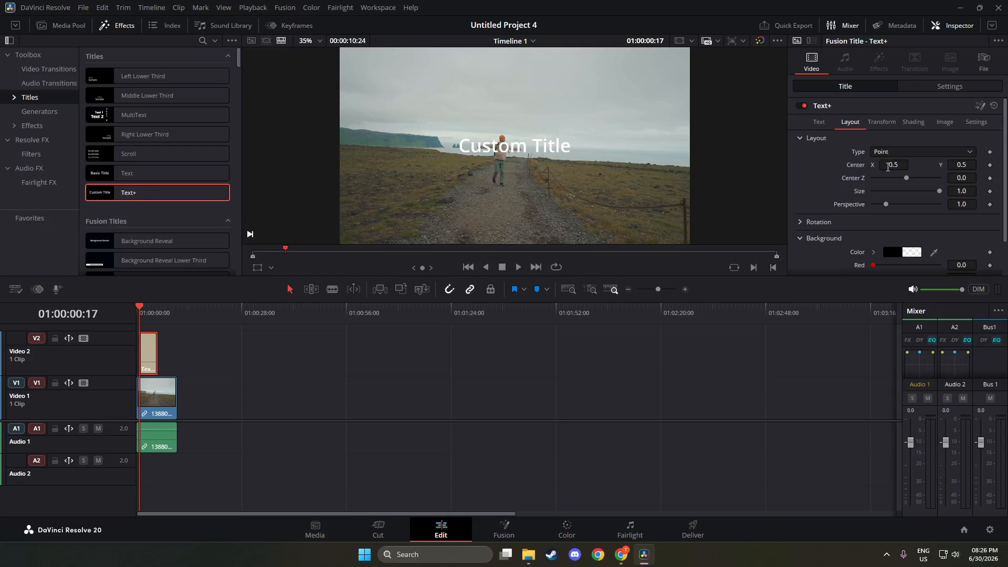
click(944, 154)
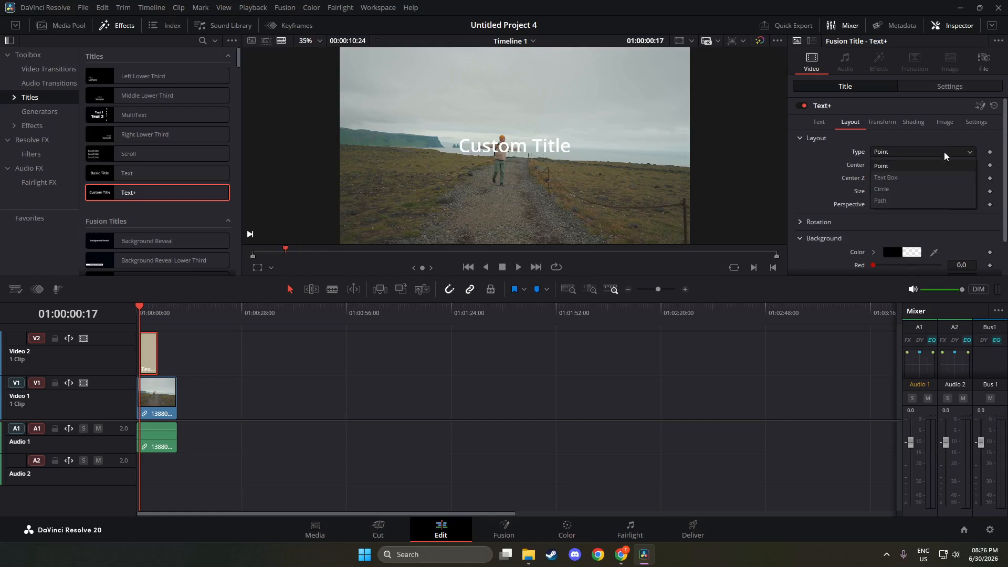
click(909, 177)
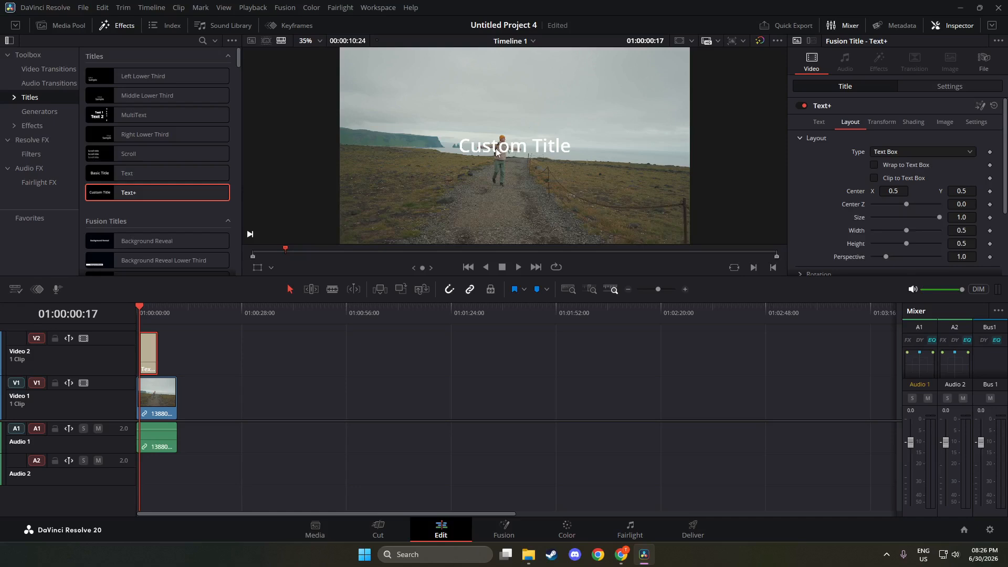
- Replace the Text+ title's placeholder wording with "Subtitle"
click(816, 122)
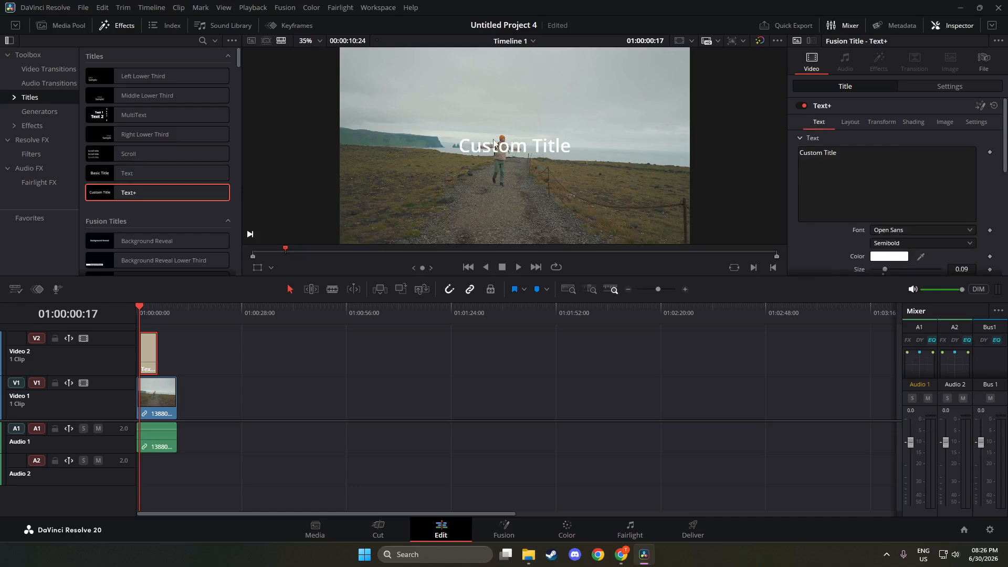
click(869, 169)
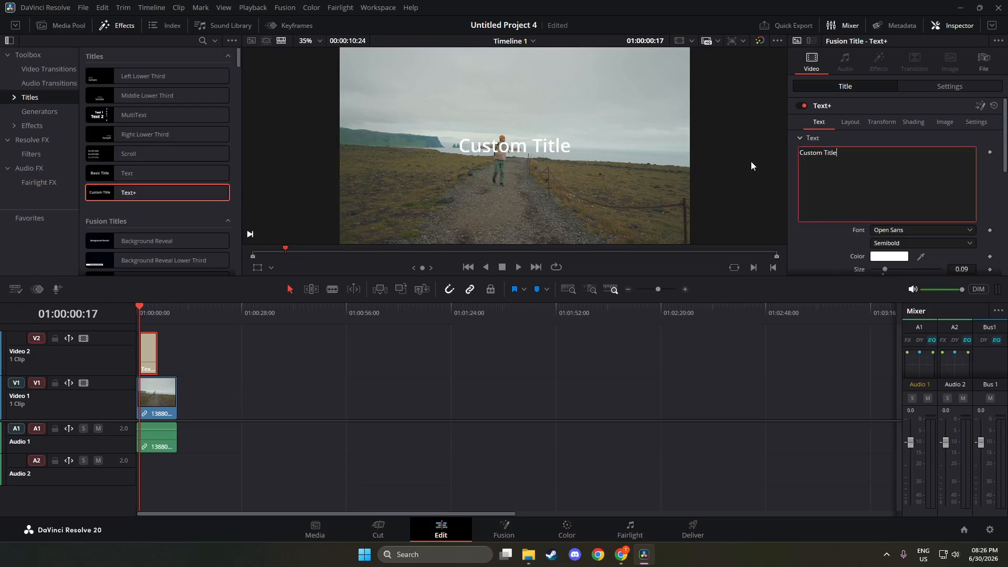
text(S)
key(ctrl+a)
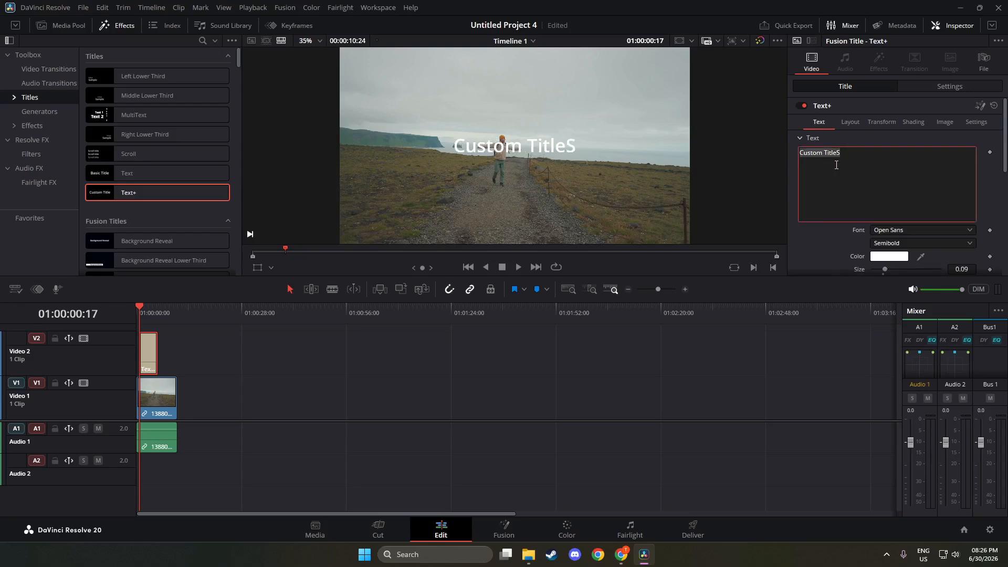
text(Subtitle)
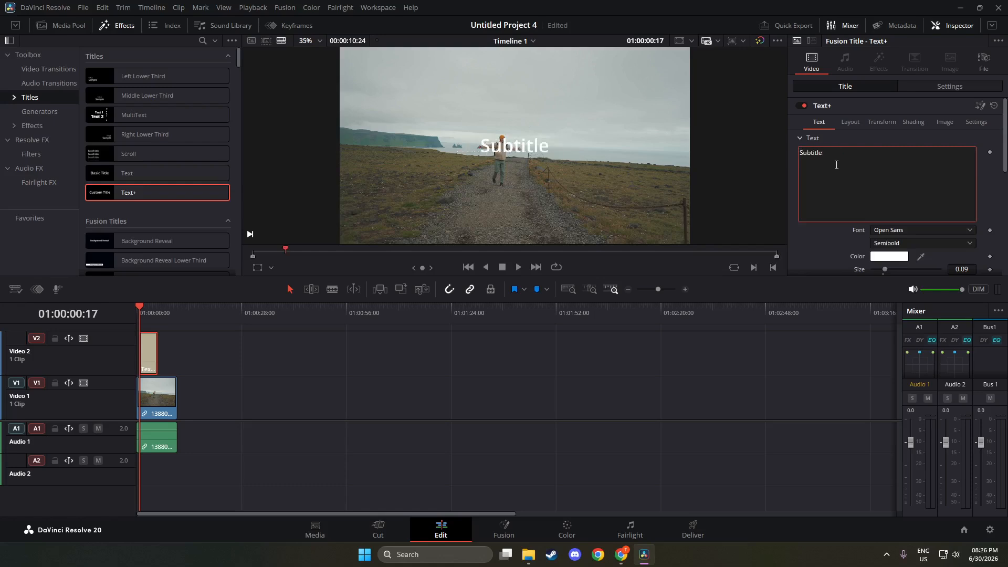
- Set the center Y value in the subtitle's layout to 1.0
click(847, 122)
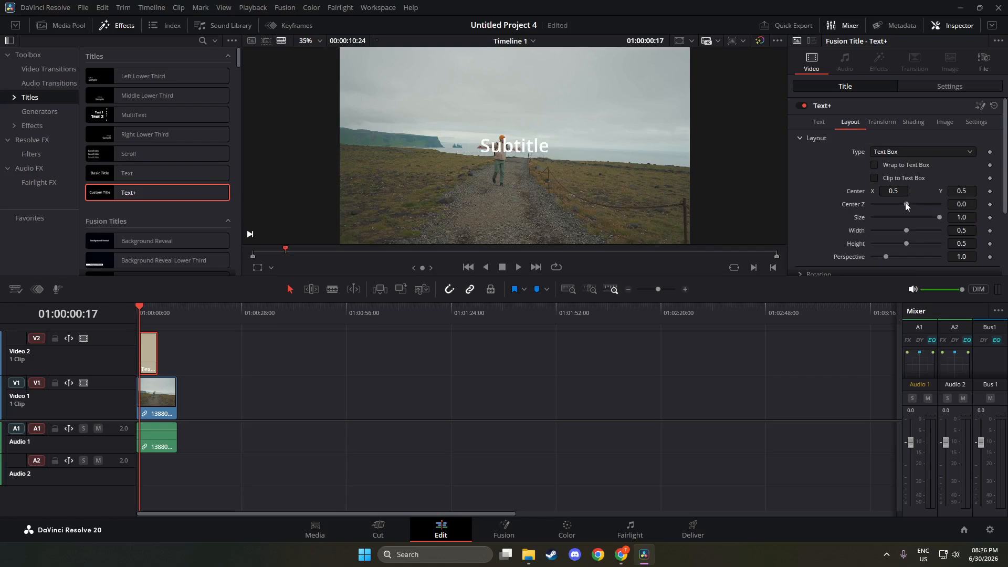
click(885, 192)
click(962, 192)
drag(966, 192, 950, 194)
text(1)
key(Tab)
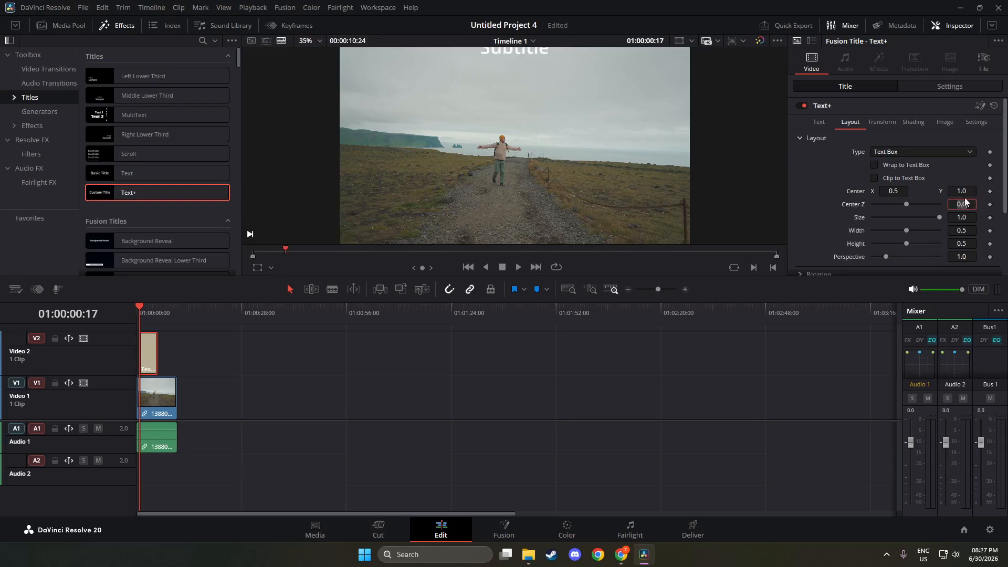
- Raise the subtitle's center Y to 2.0 and nudge it to 2.003
click(967, 193)
drag(955, 192, 971, 191)
text(2.0)
key(Tab)
mouse_move(959, 191)
mouse_down()
mouse_move(970, 192)
mouse_move(954, 191)
mouse_up()
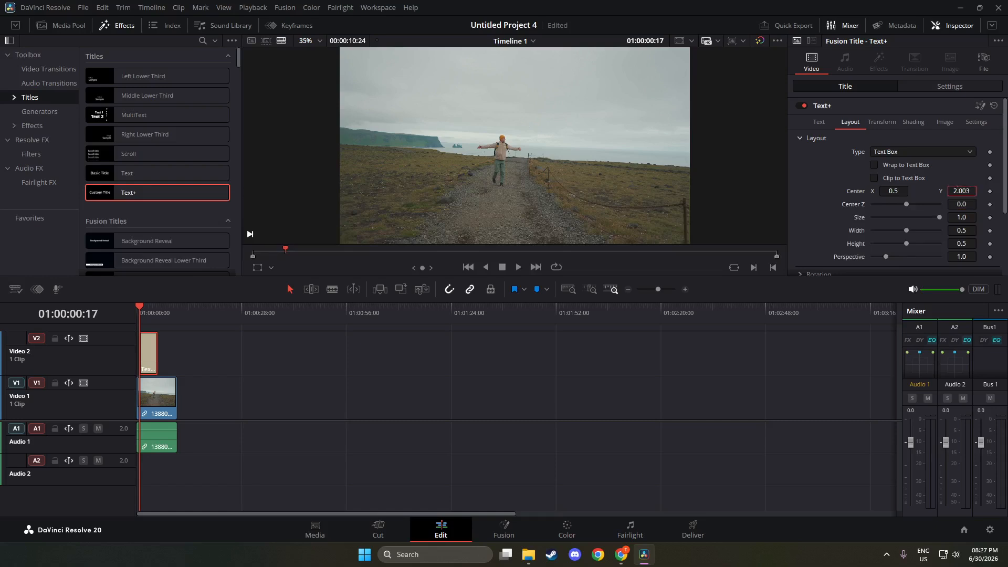
- Return the subtitle text box to a center Y of 1.0
drag(865, 190, 860, 190)
drag(965, 195, 876, 194)
double_click(960, 195)
text(1)
key(Tab)
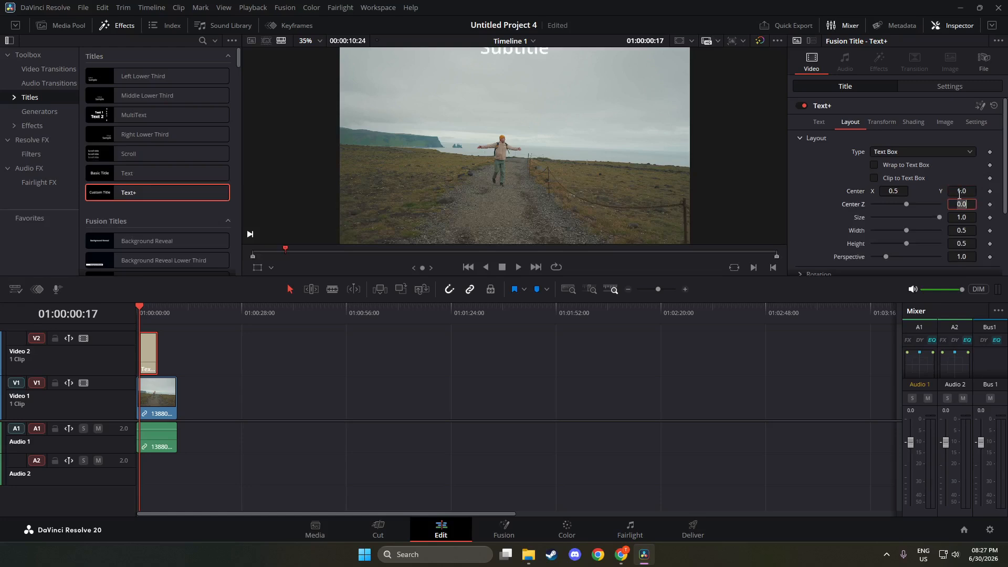